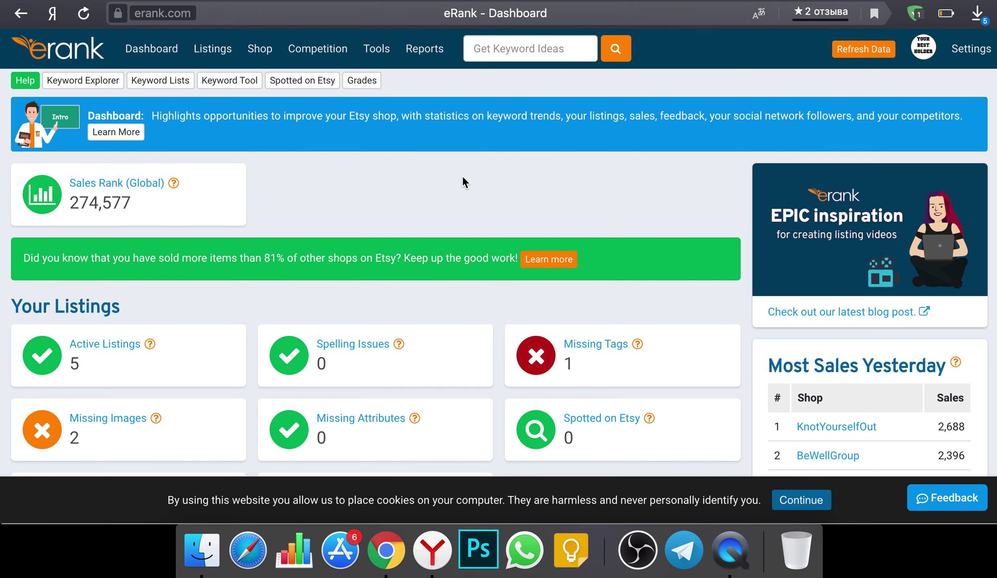
- Open the Active Listings report from the Your Listings section of the dashboard
{"action": "scroll", "coordinate": [310, 171], "scroll_direction": "down", "scroll_amount": 3}
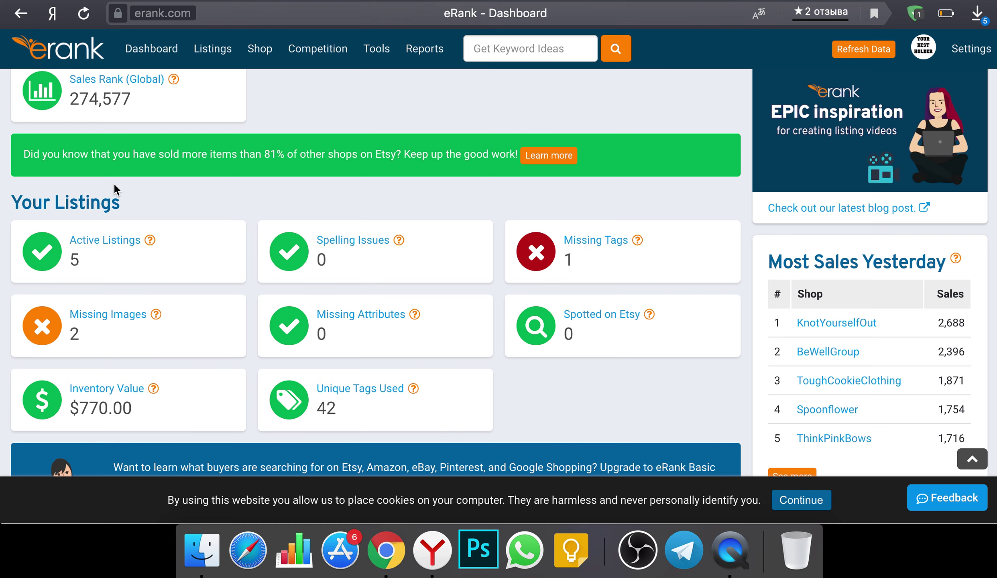
{"action": "scroll", "coordinate": [114, 186], "scroll_direction": "down", "scroll_amount": 2}
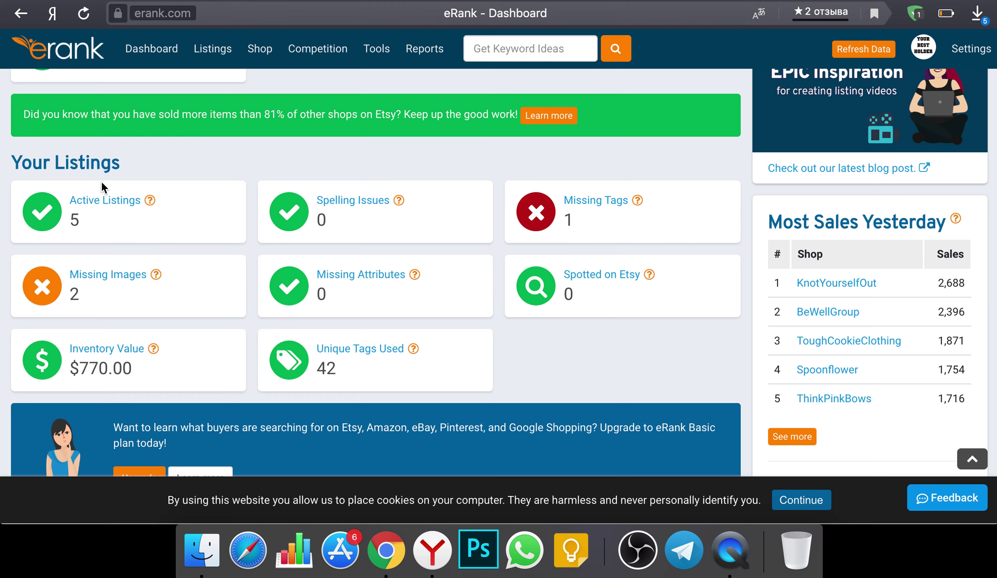
{"action": "left_click", "coordinate": [114, 204]}
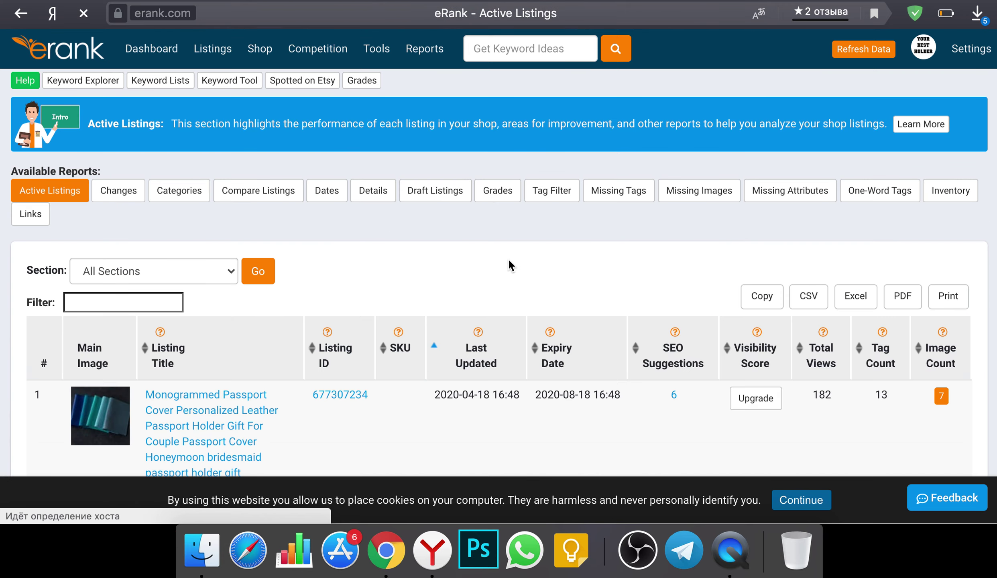
- Examine the active listings' dates, SEO suggestions, views, tag counts and image counts, and return to the dashboard
{"action": "scroll", "coordinate": [507, 261], "scroll_direction": "down", "scroll_amount": 5}
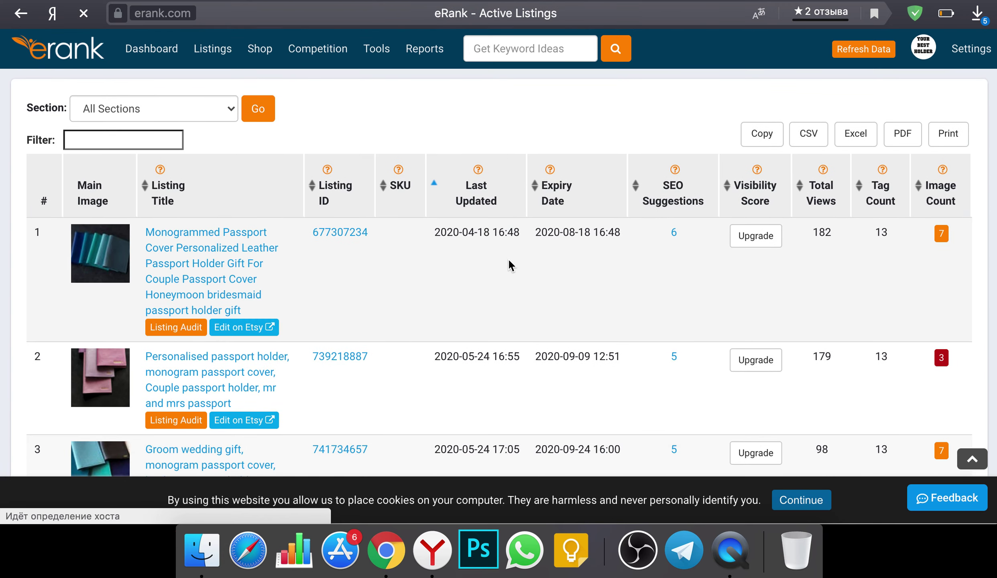
{"action": "scroll", "coordinate": [509, 261], "scroll_direction": "down", "scroll_amount": 7}
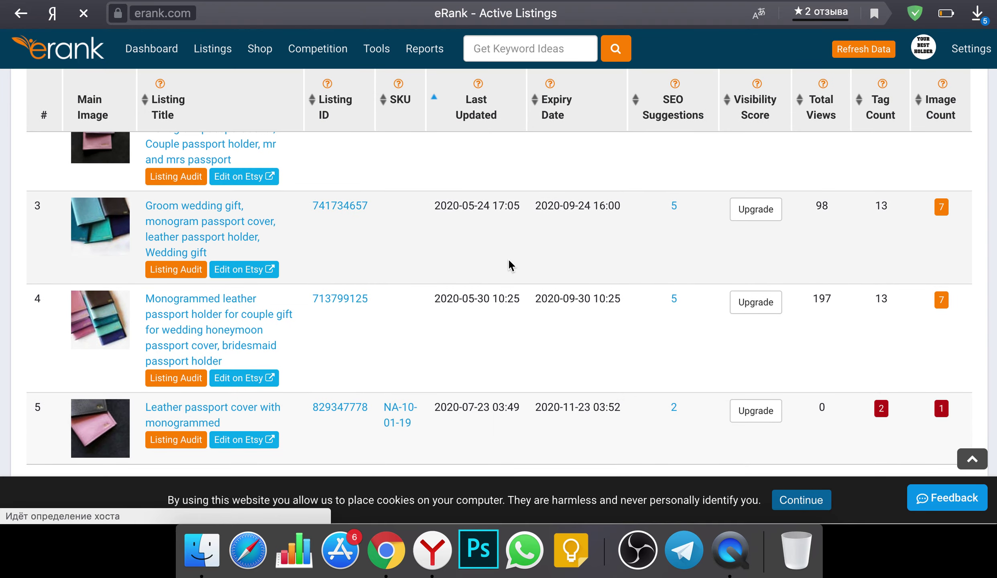
{"action": "scroll", "coordinate": [508, 265], "scroll_direction": "up", "scroll_amount": 9}
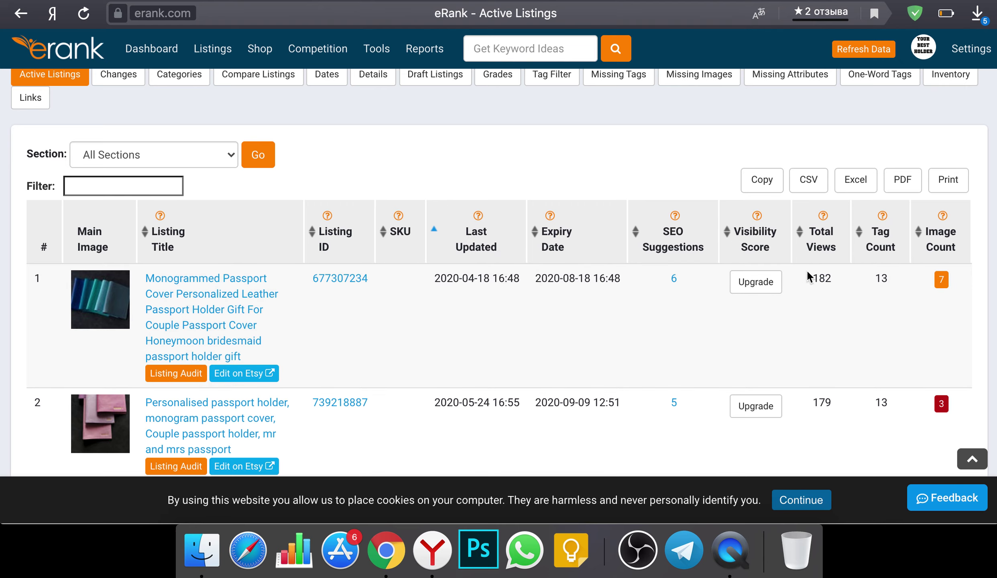
{"action": "scroll", "coordinate": [829, 255], "scroll_direction": "down", "scroll_amount": 3}
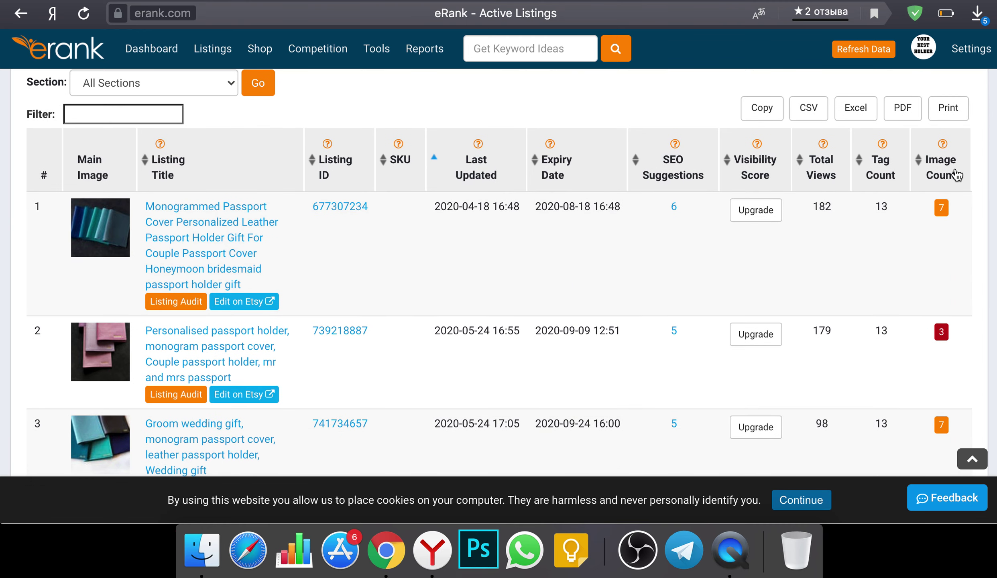
{"action": "scroll", "coordinate": [411, 280], "scroll_direction": "down", "scroll_amount": 10}
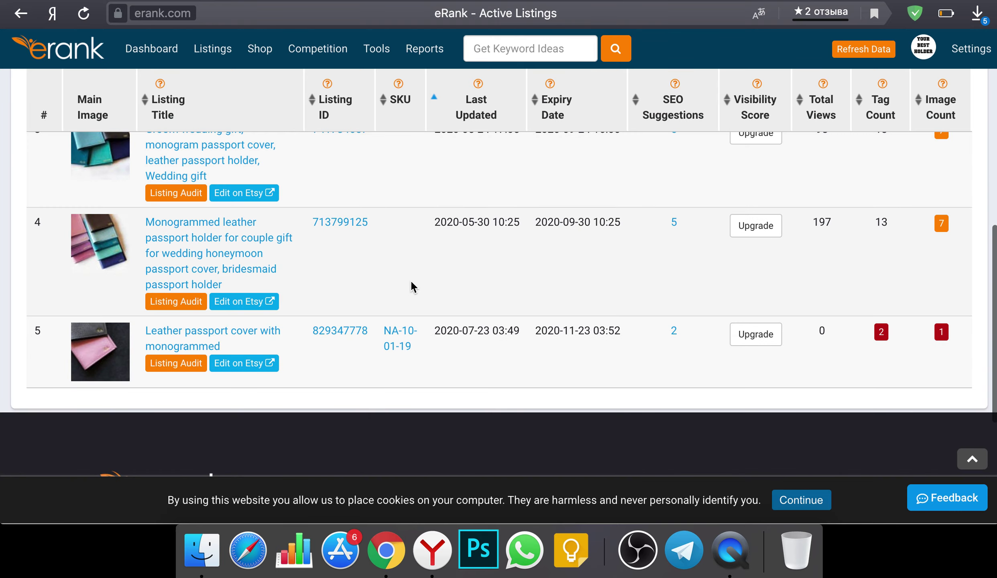
{"action": "scroll", "coordinate": [410, 280], "scroll_direction": "up", "scroll_amount": 12}
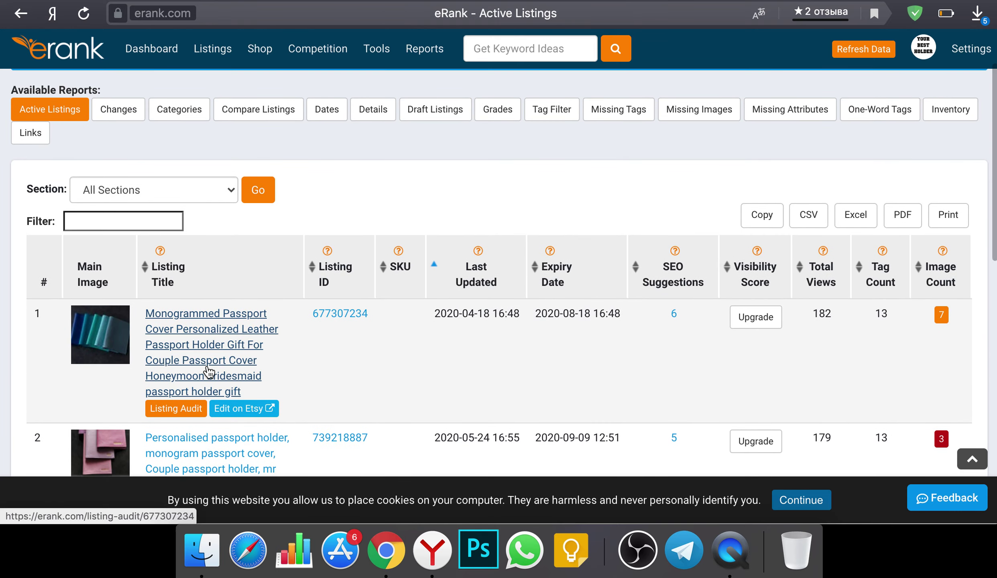
{"action": "scroll", "coordinate": [203, 345], "scroll_direction": "down", "scroll_amount": 3}
{"action": "scroll", "coordinate": [204, 257], "scroll_direction": "up", "scroll_amount": 4}
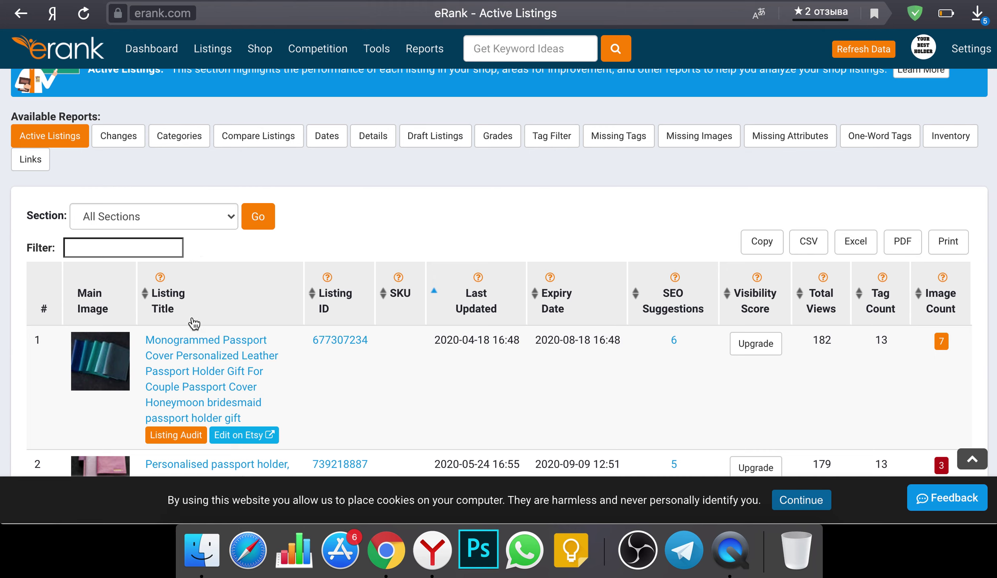
{"action": "left_click", "coordinate": [18, 14]}
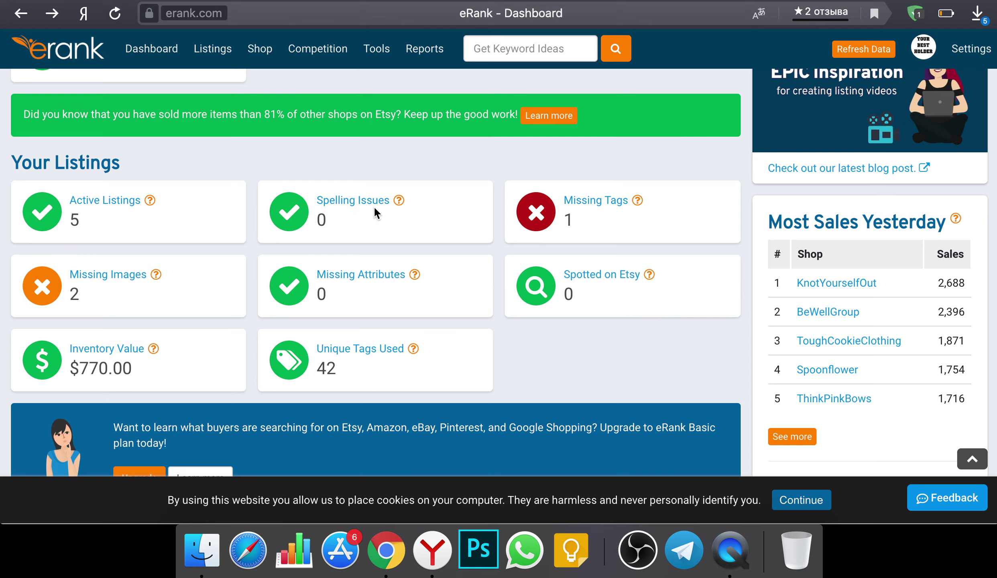
- Open the Spelling Issues report with its spell checker language options and refresh the shop data from there
{"action": "left_click", "coordinate": [350, 203]}
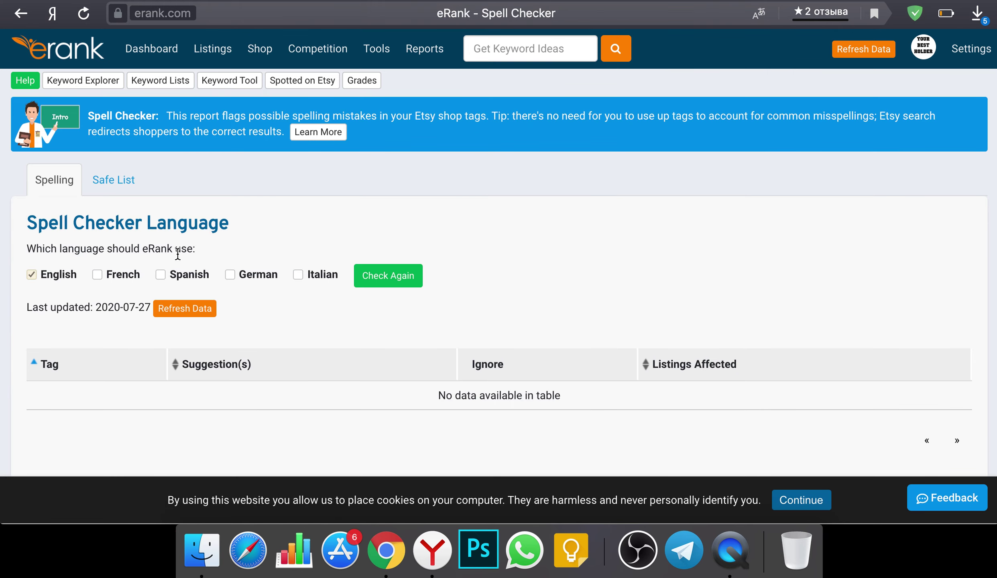
{"action": "scroll", "coordinate": [176, 253], "scroll_direction": "down", "scroll_amount": 3}
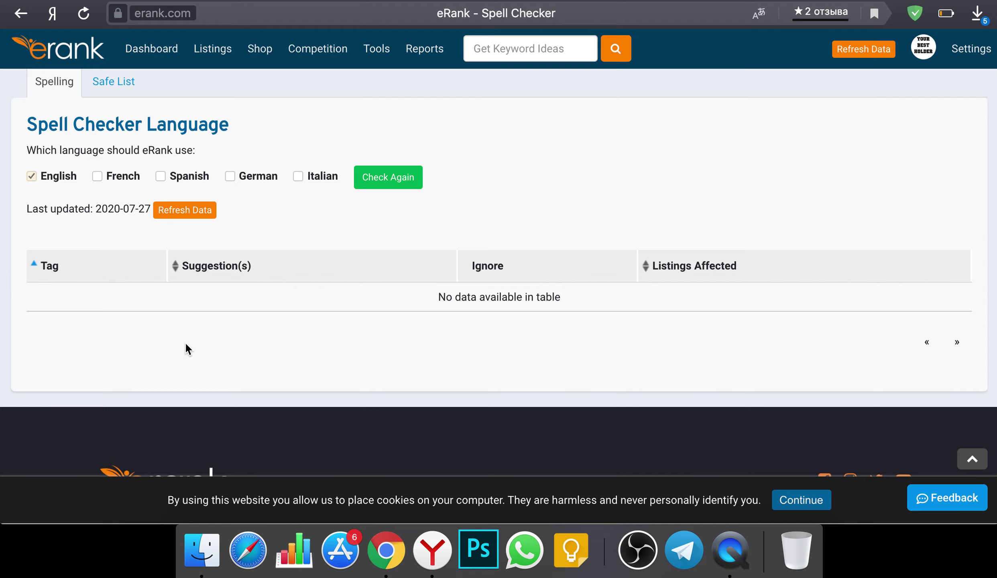
{"action": "scroll", "coordinate": [229, 336], "scroll_direction": "up", "scroll_amount": 2}
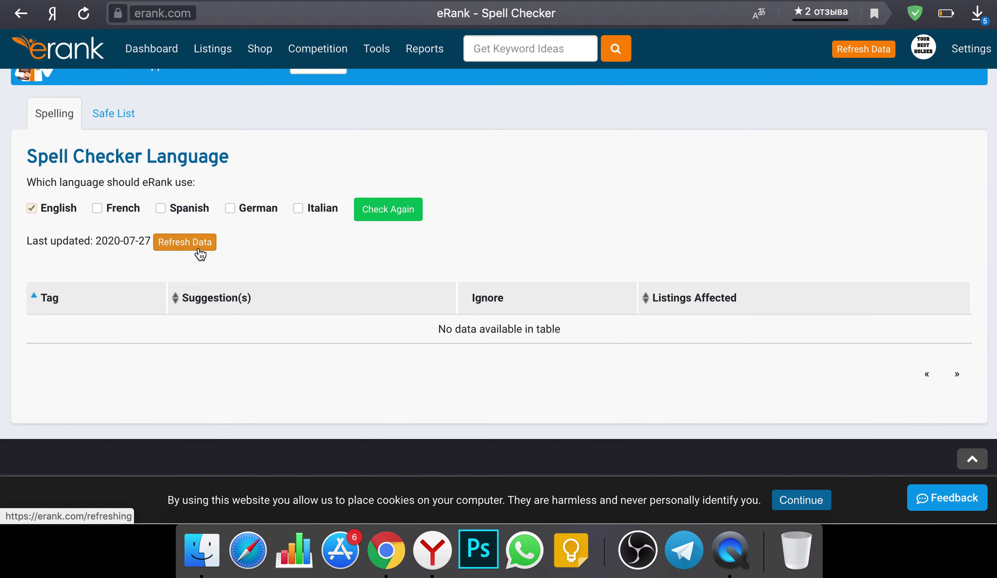
{"action": "left_click", "coordinate": [183, 247]}
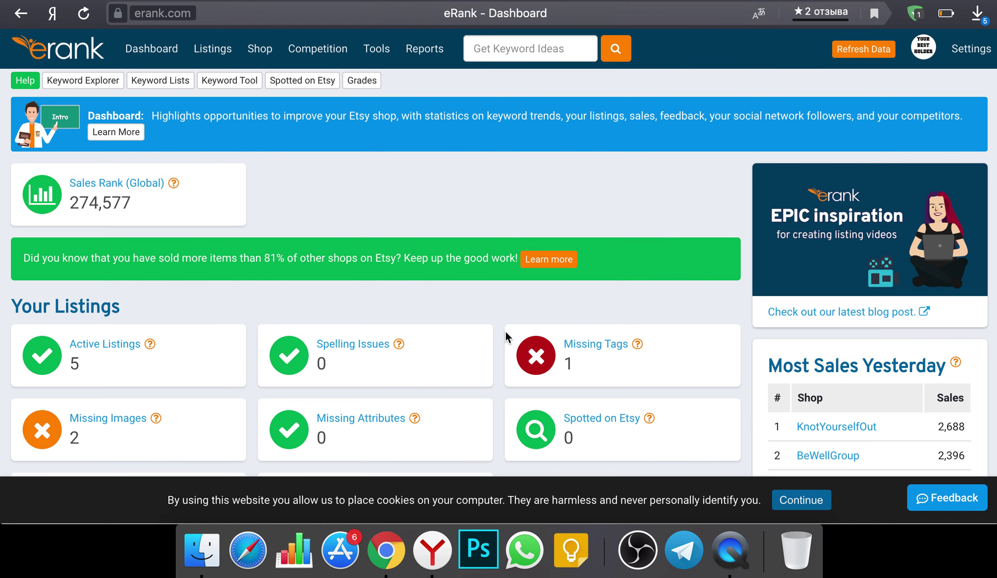
- Open the Missing Tags report, check which listing lacks tags, and return to the dashboard
{"action": "scroll", "coordinate": [517, 297], "scroll_direction": "down", "scroll_amount": 2}
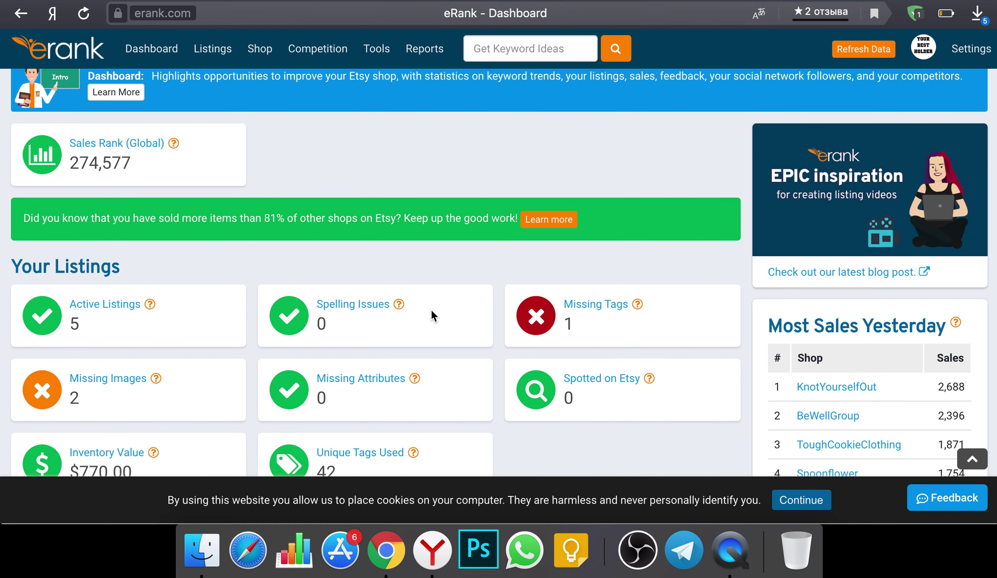
{"action": "scroll", "coordinate": [460, 273], "scroll_direction": "down", "scroll_amount": 2}
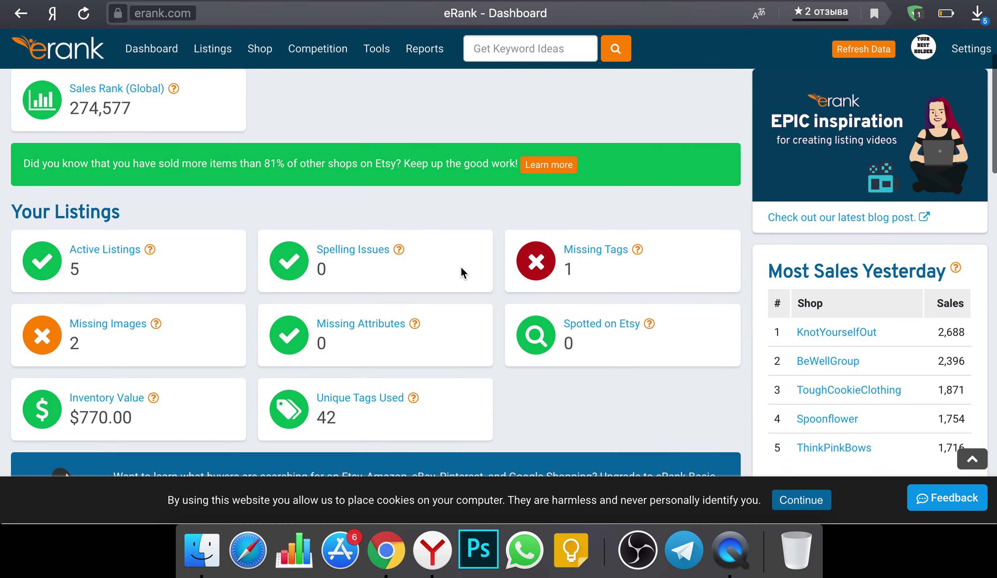
{"action": "left_click", "coordinate": [600, 256]}
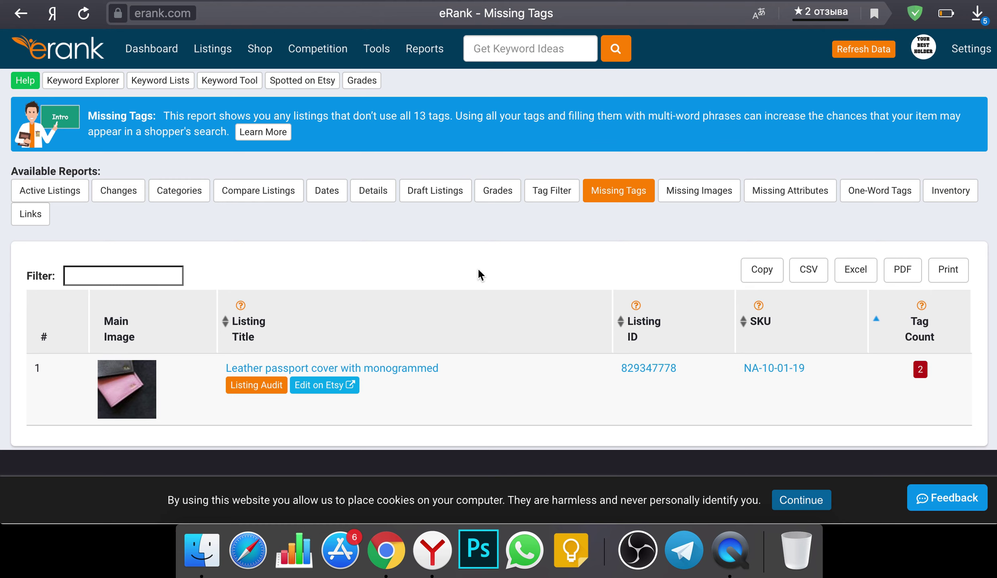
{"action": "scroll", "coordinate": [479, 275], "scroll_direction": "down", "scroll_amount": 1}
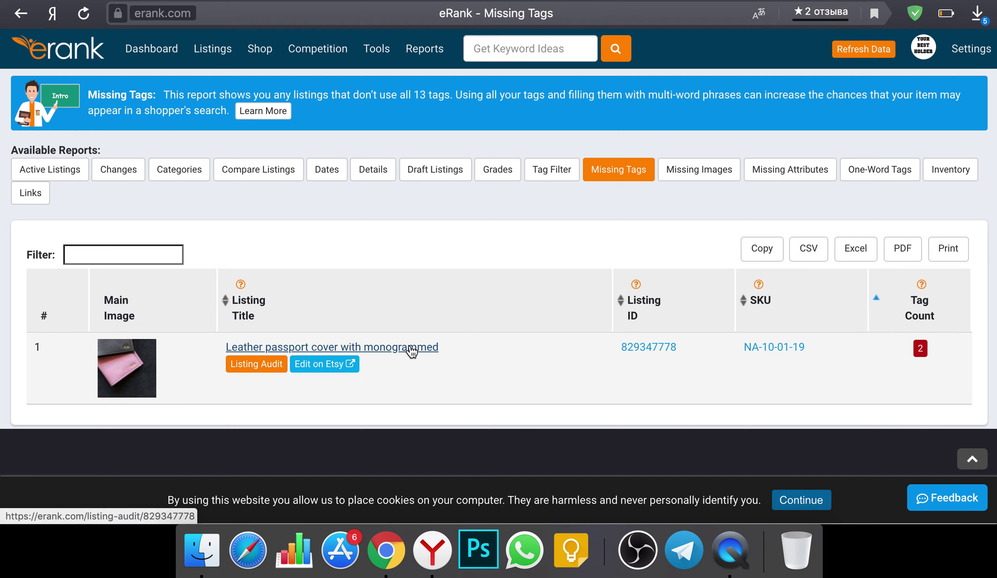
{"action": "left_click", "coordinate": [24, 16]}
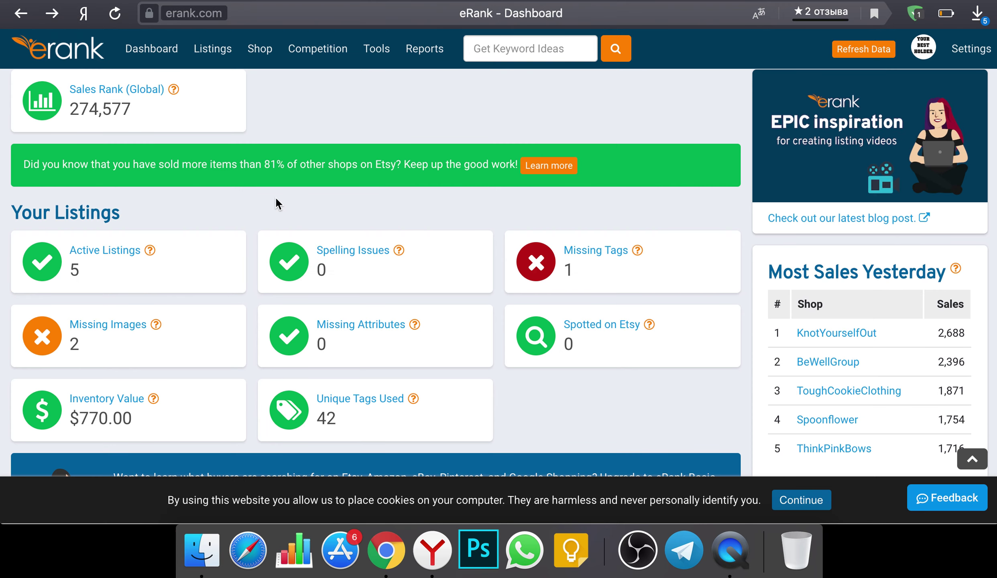
- Open the Missing Images report, review the image count of each listing, and return to the dashboard
{"action": "scroll", "coordinate": [225, 210], "scroll_direction": "down", "scroll_amount": 2}
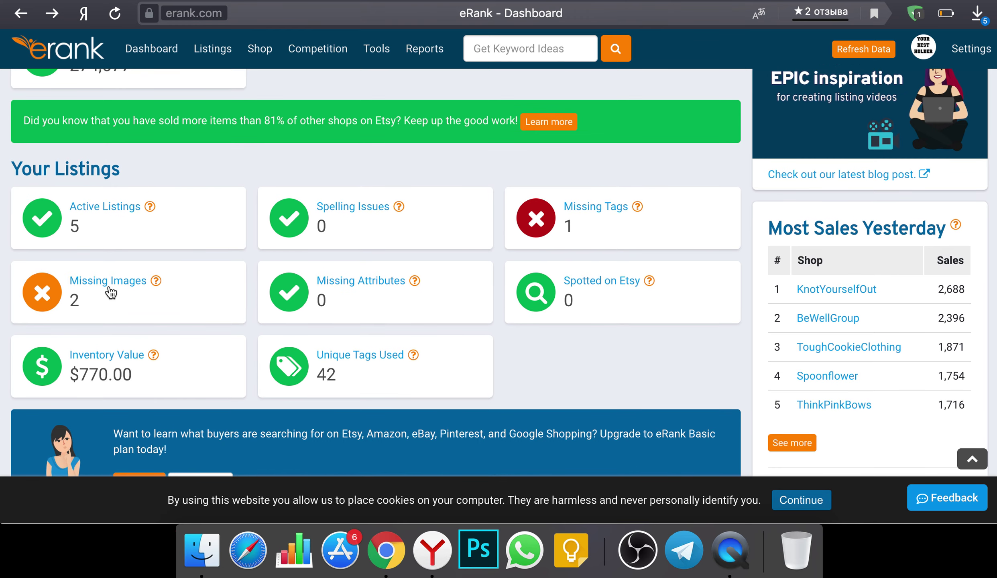
{"action": "left_click", "coordinate": [110, 285]}
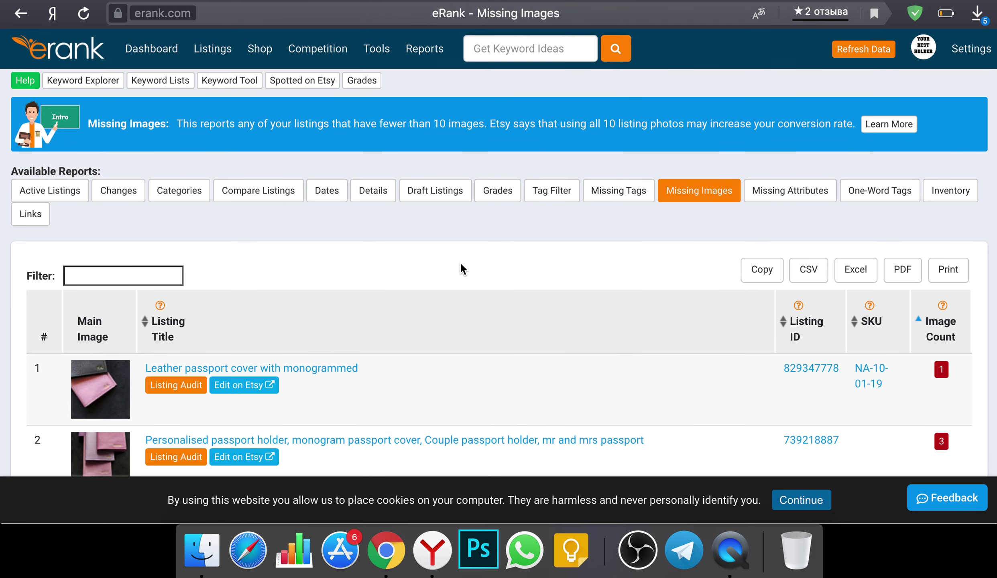
{"action": "scroll", "coordinate": [462, 269], "scroll_direction": "down", "scroll_amount": 3}
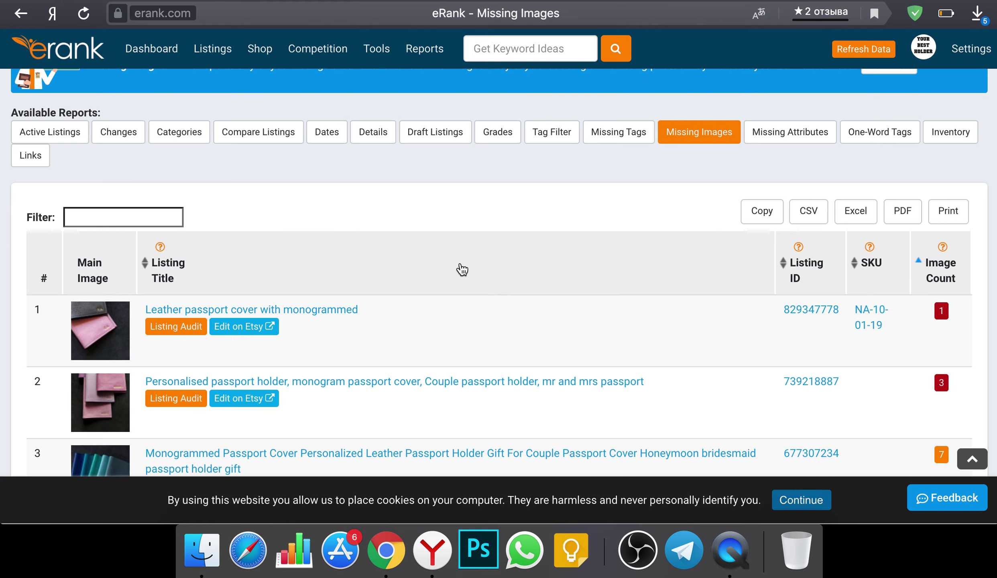
{"action": "scroll", "coordinate": [631, 285], "scroll_direction": "down", "scroll_amount": 10}
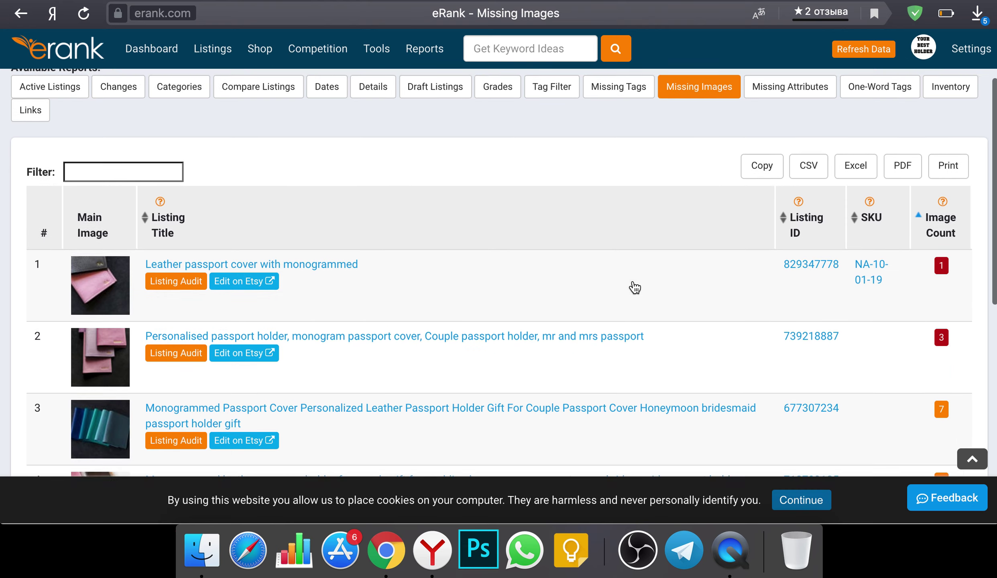
{"action": "scroll", "coordinate": [632, 285], "scroll_direction": "up", "scroll_amount": 9}
{"action": "scroll", "coordinate": [632, 280], "scroll_direction": "up", "scroll_amount": 2}
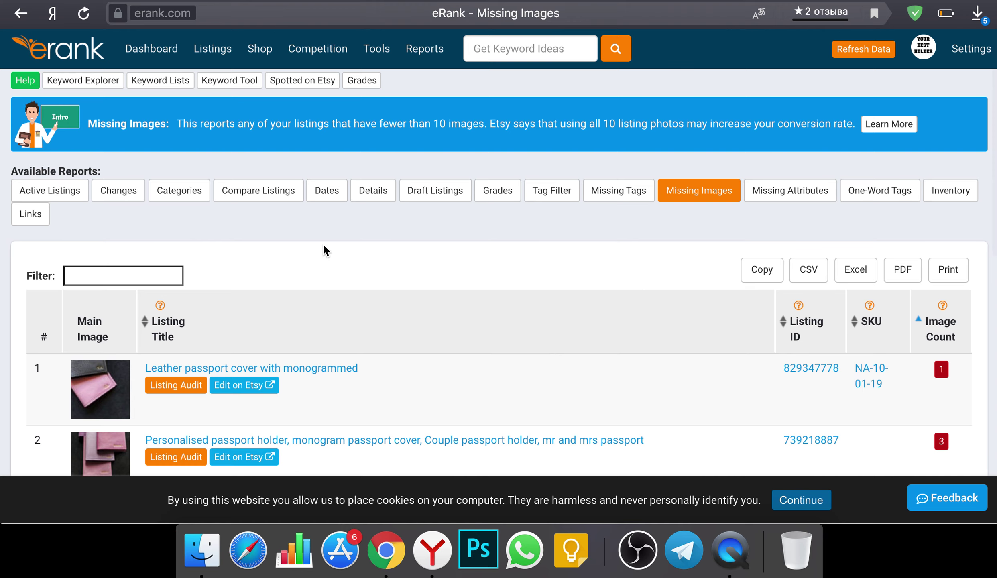
{"action": "left_click", "coordinate": [17, 15]}
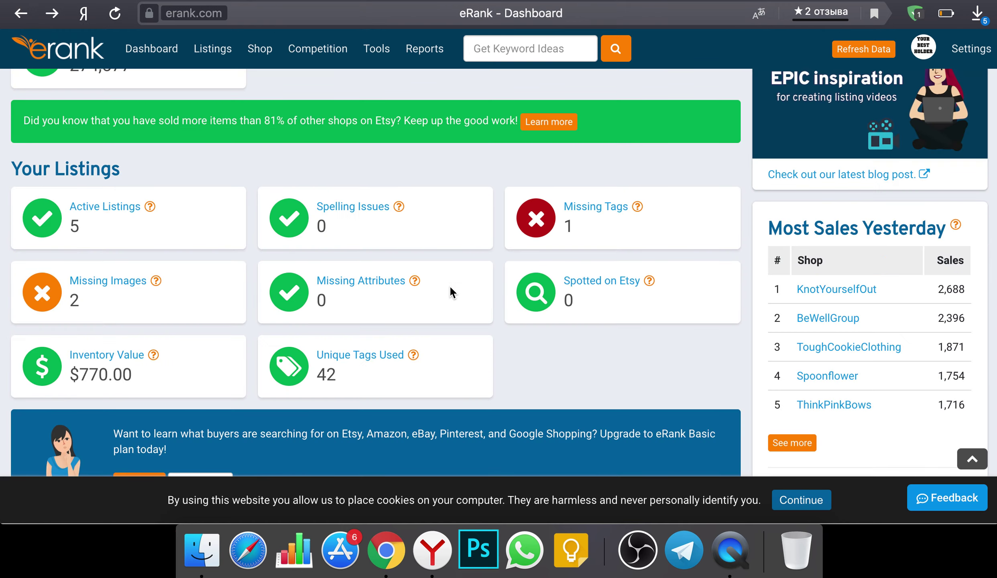
- Check the Missing Attributes report for listings without attributes and return to the dashboard
{"action": "left_click", "coordinate": [349, 280]}
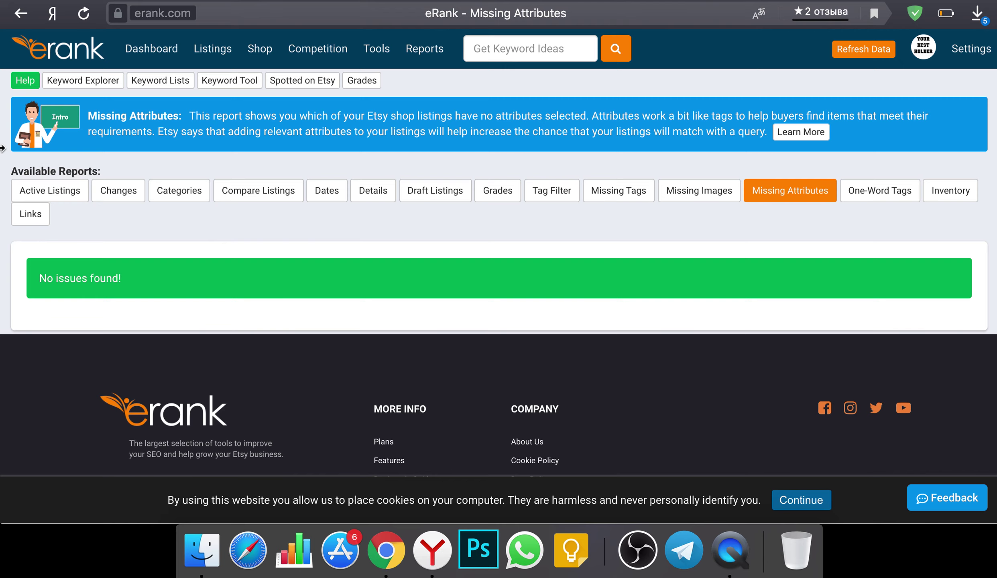
{"action": "mouse_move", "coordinate": [4, 150]}
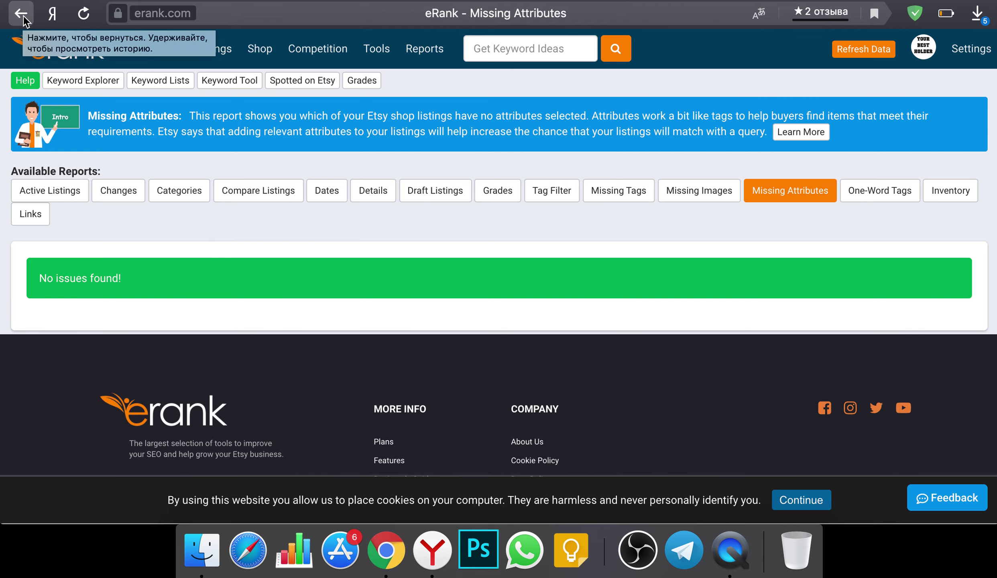
{"action": "left_click", "coordinate": [23, 16]}
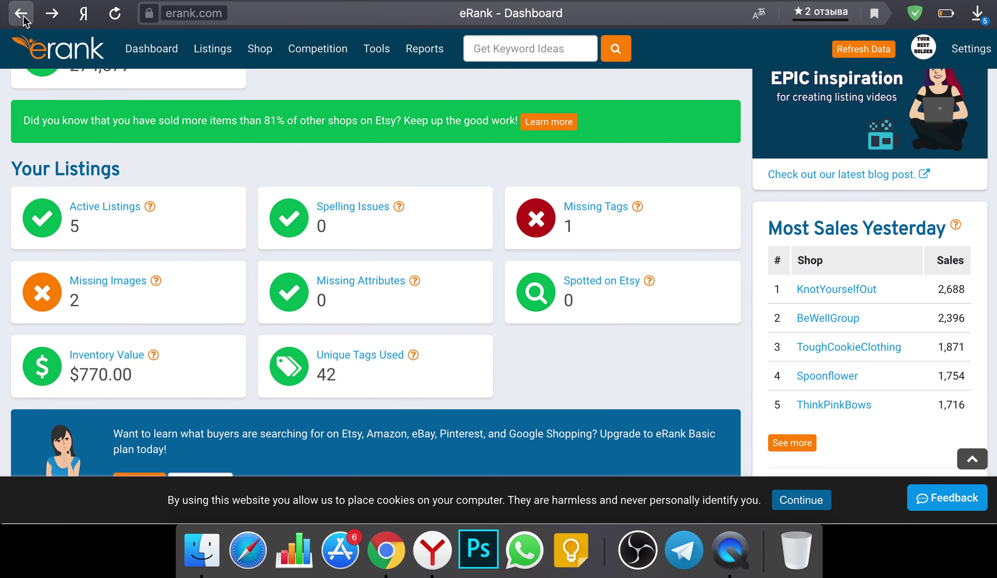
- Check the Spotted on Etsy report for the shop's listings and return to the dashboard
{"action": "left_click", "coordinate": [592, 289]}
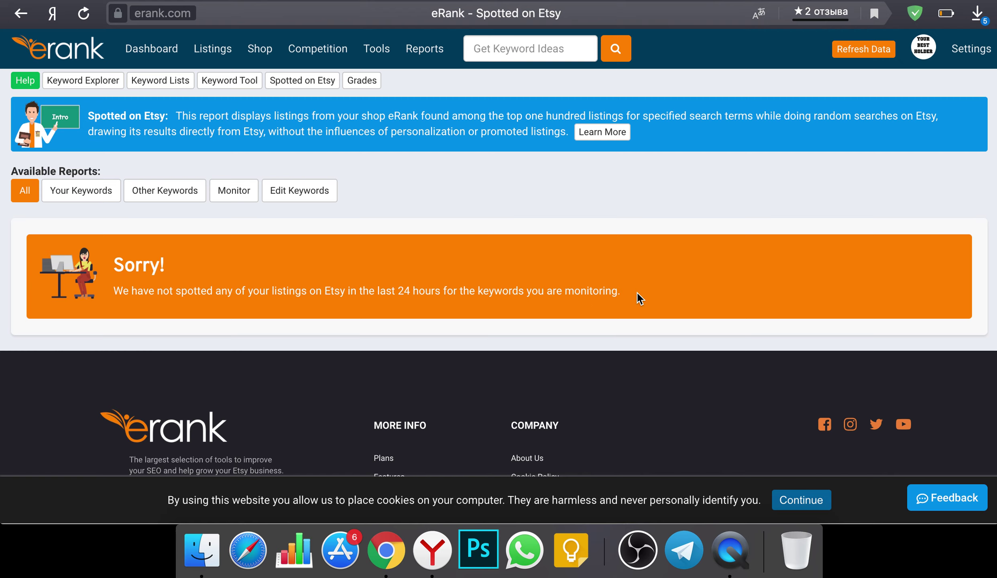
{"action": "left_click", "coordinate": [249, 60]}
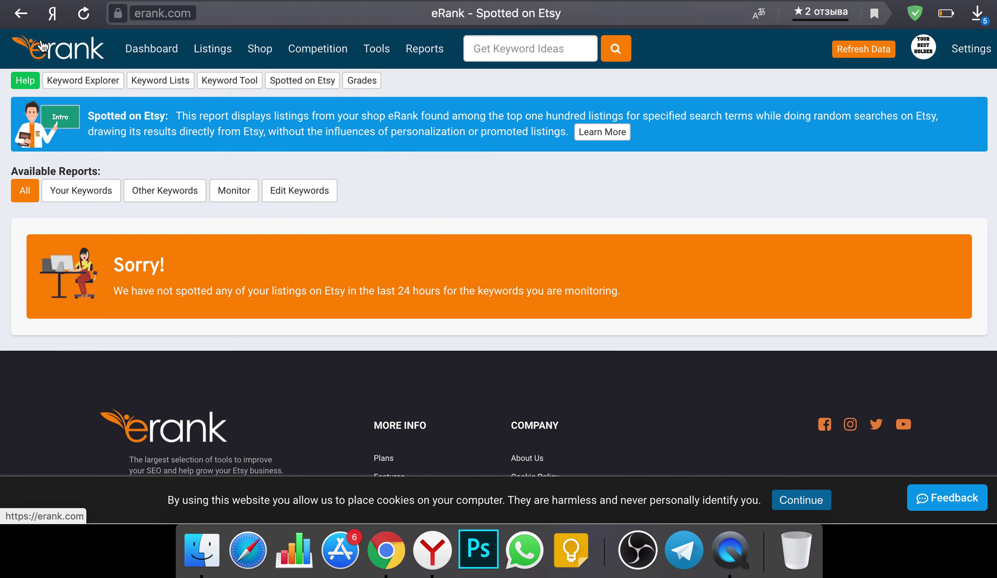
{"action": "left_click", "coordinate": [20, 23]}
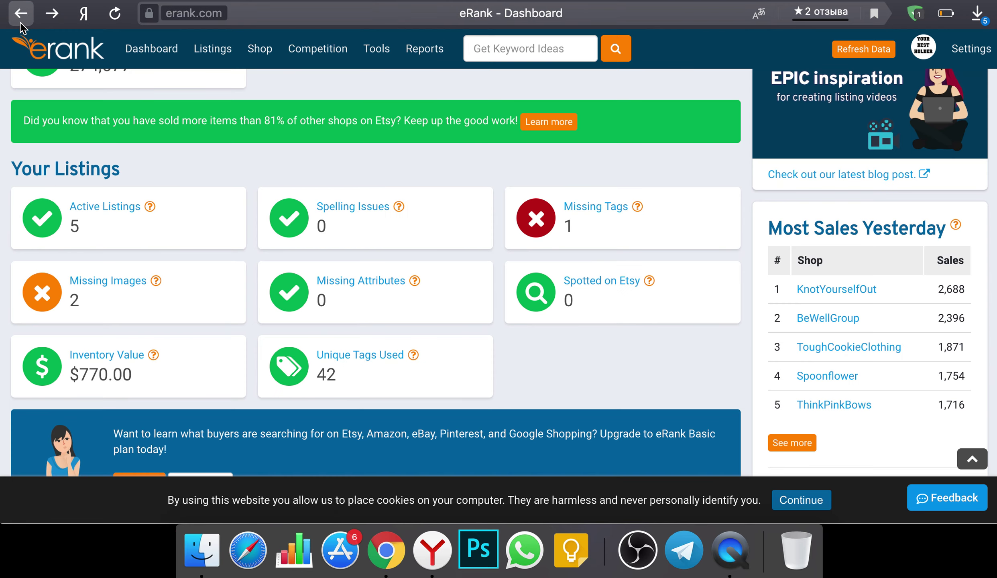
- Open the Inventory Value report and review the quantity, item price and inventory value of each listing
{"action": "scroll", "coordinate": [172, 246], "scroll_direction": "down", "scroll_amount": 1}
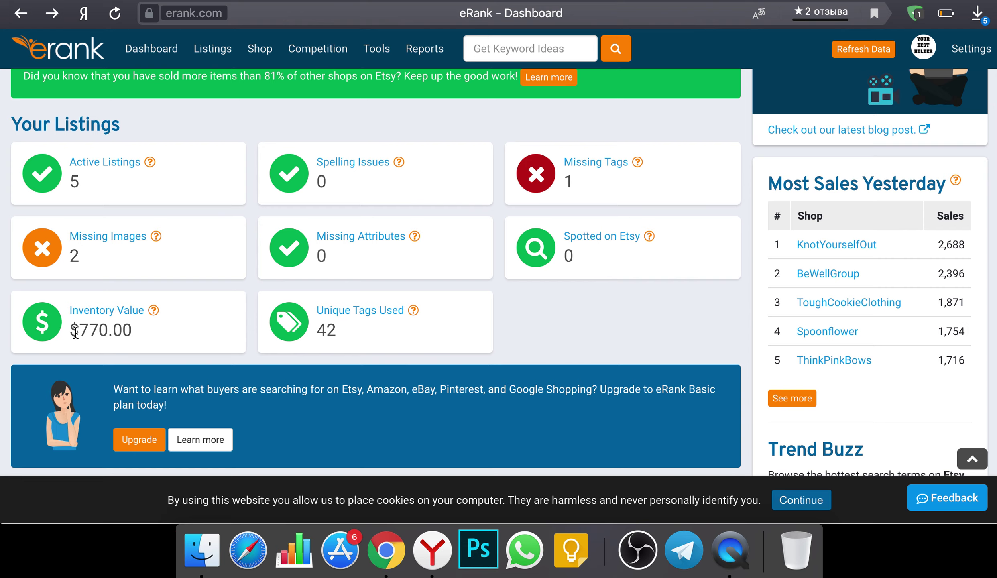
{"action": "left_click_drag", "start_coordinate": [75, 333], "coordinate": [138, 334]}
{"action": "left_click", "coordinate": [140, 337]}
{"action": "left_click", "coordinate": [93, 315]}
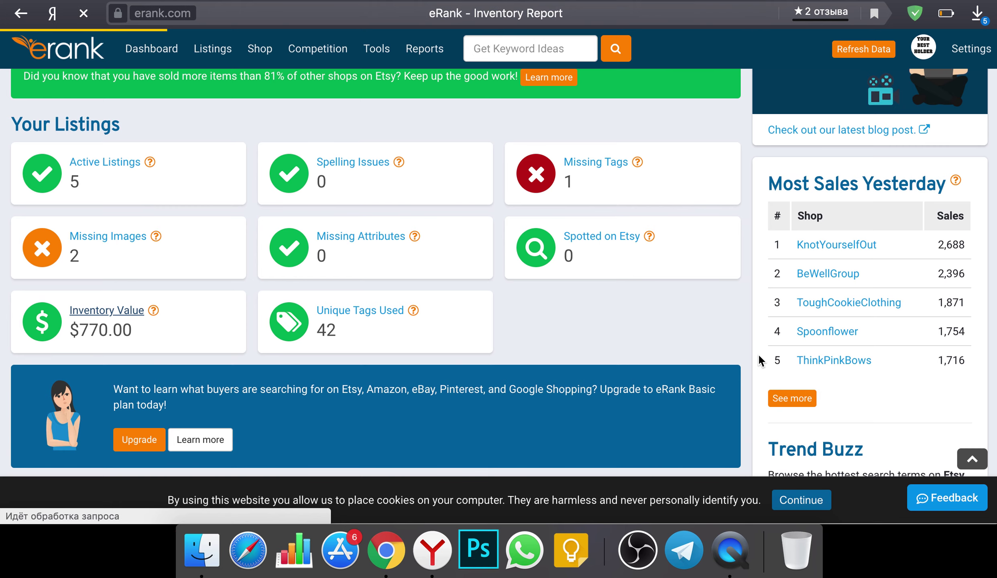
{"action": "scroll", "coordinate": [900, 343], "scroll_direction": "down", "scroll_amount": 2}
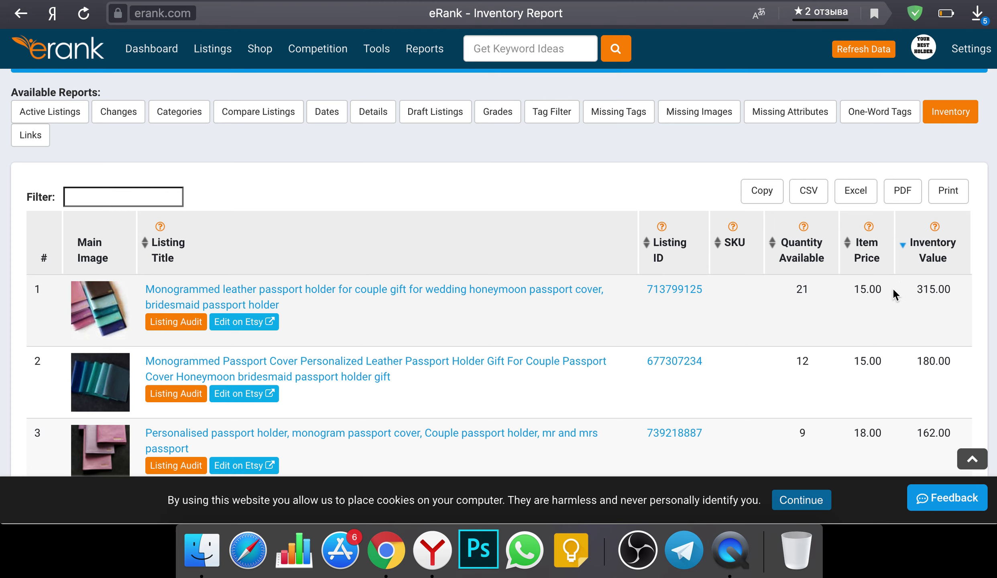
- Review the remaining listings in the Inventory Value report and return to the dashboard
{"action": "scroll", "coordinate": [892, 288], "scroll_direction": "down", "scroll_amount": 4}
{"action": "scroll", "coordinate": [892, 287], "scroll_direction": "up", "scroll_amount": 5}
{"action": "scroll", "coordinate": [892, 288], "scroll_direction": "left", "scroll_amount": 5}
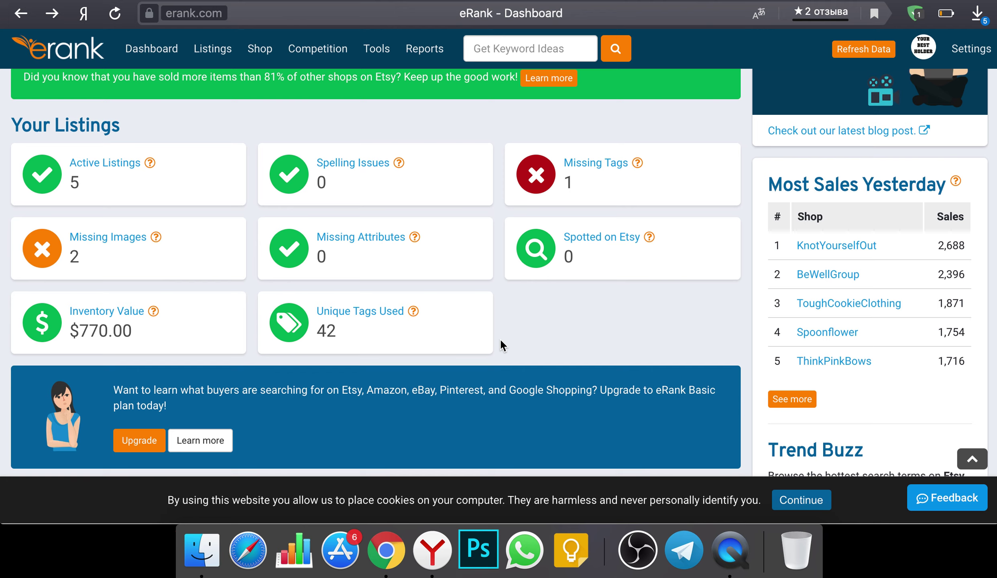
- Open the Unique Tags Used report and examine the occurrences and Etsy competition of the shop's most-used tags
{"action": "left_click", "coordinate": [381, 317]}
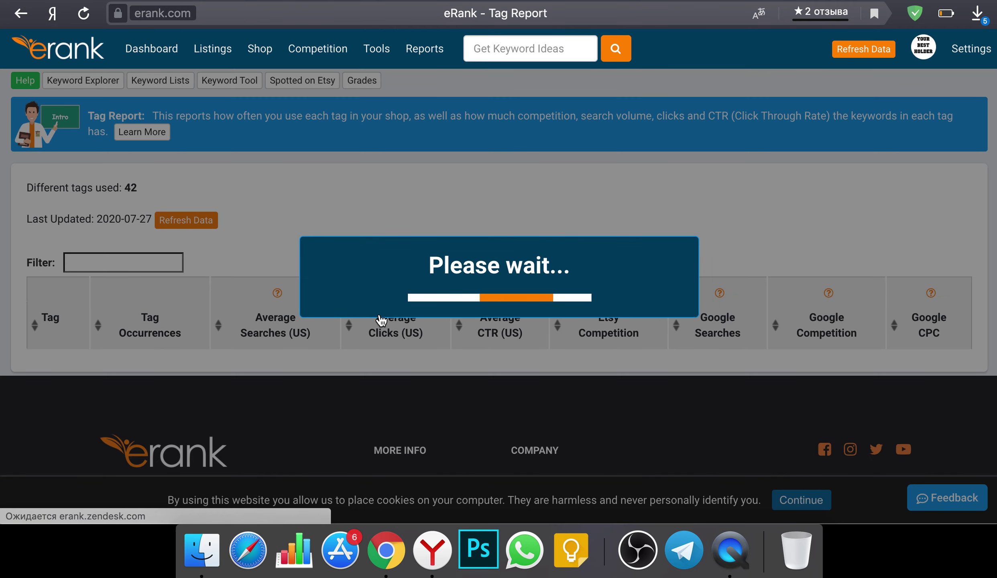
{"action": "scroll", "coordinate": [381, 319], "scroll_direction": "down", "scroll_amount": 3}
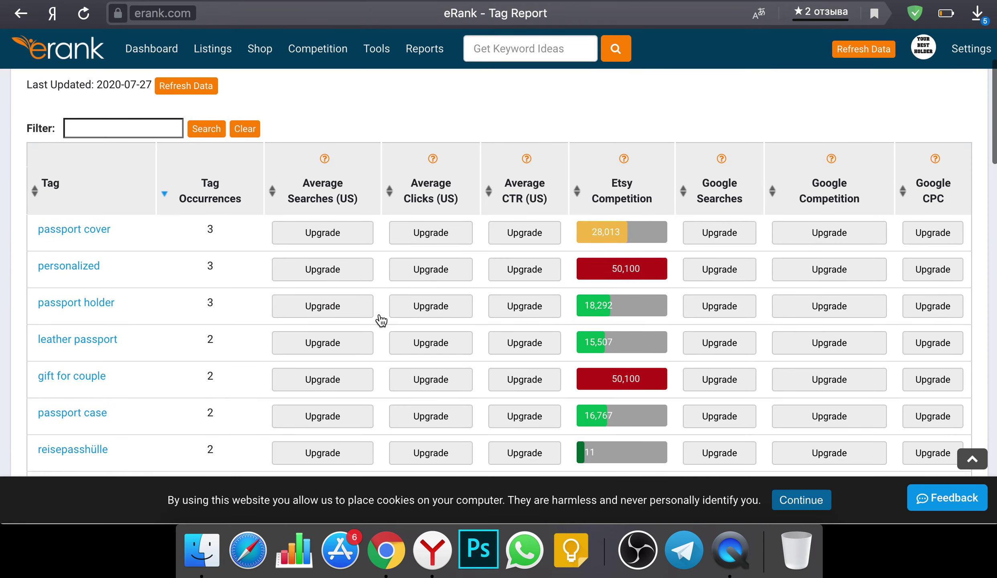
{"action": "scroll", "coordinate": [93, 212], "scroll_direction": "down", "scroll_amount": 1}
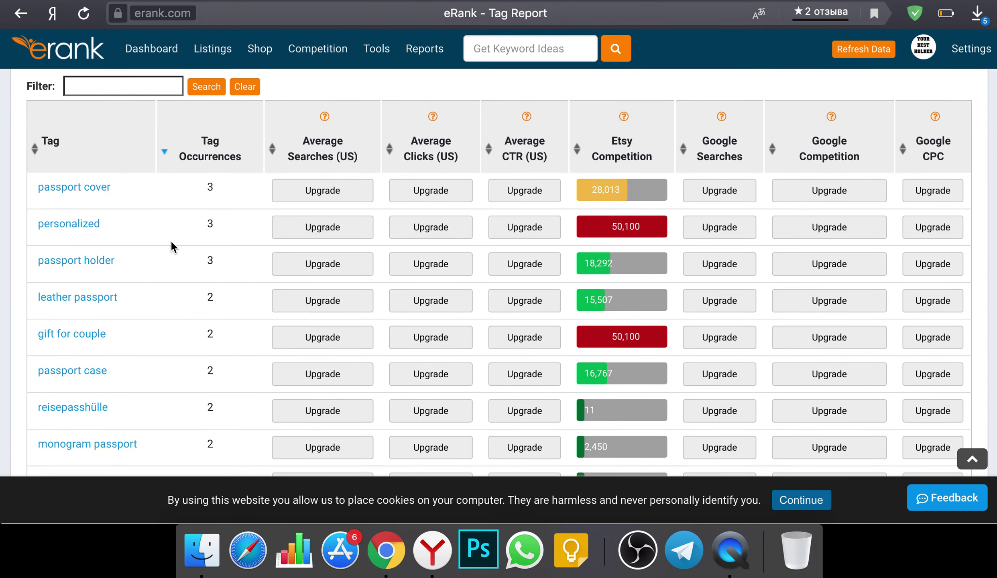
{"action": "scroll", "coordinate": [170, 239], "scroll_direction": "down", "scroll_amount": 1}
{"action": "scroll", "coordinate": [170, 240], "scroll_direction": "up", "scroll_amount": 3}
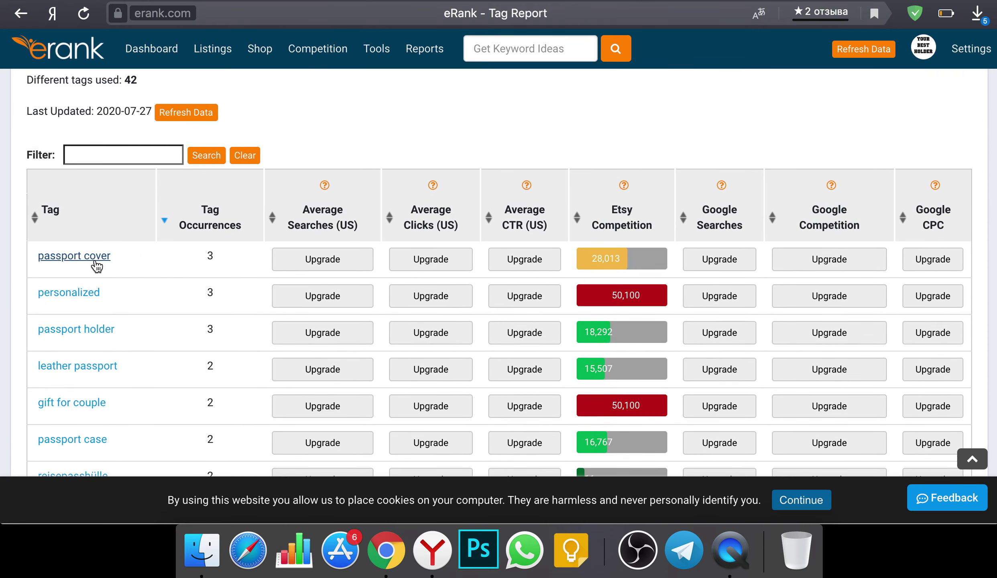
{"action": "scroll", "coordinate": [163, 270], "scroll_direction": "down", "scroll_amount": 1}
{"action": "scroll", "coordinate": [163, 270], "scroll_direction": "down", "scroll_amount": 1}
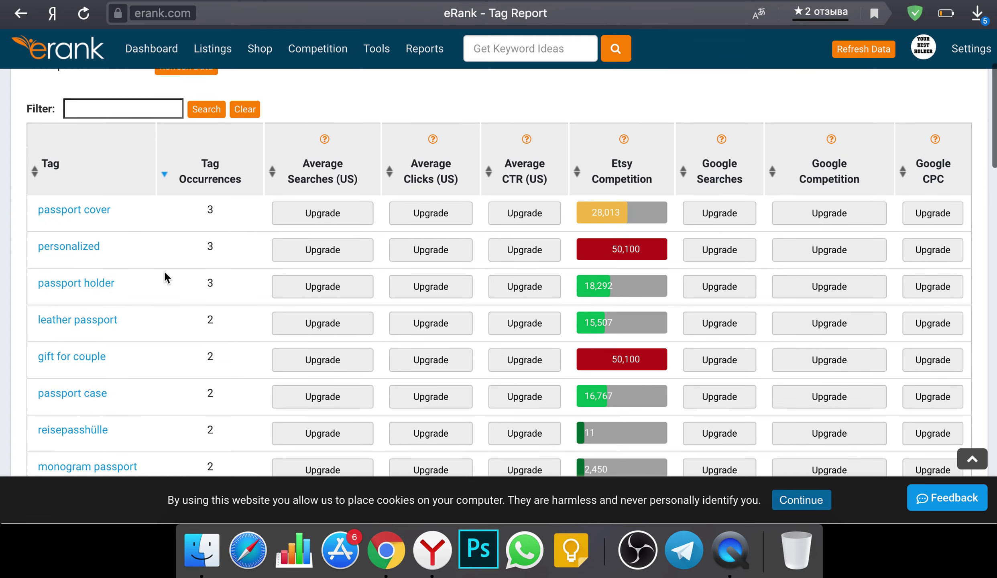
- Examine the occurrences and Etsy competition of the less-used tags further down the Tag Report
{"action": "scroll", "coordinate": [164, 283], "scroll_direction": "down", "scroll_amount": 10}
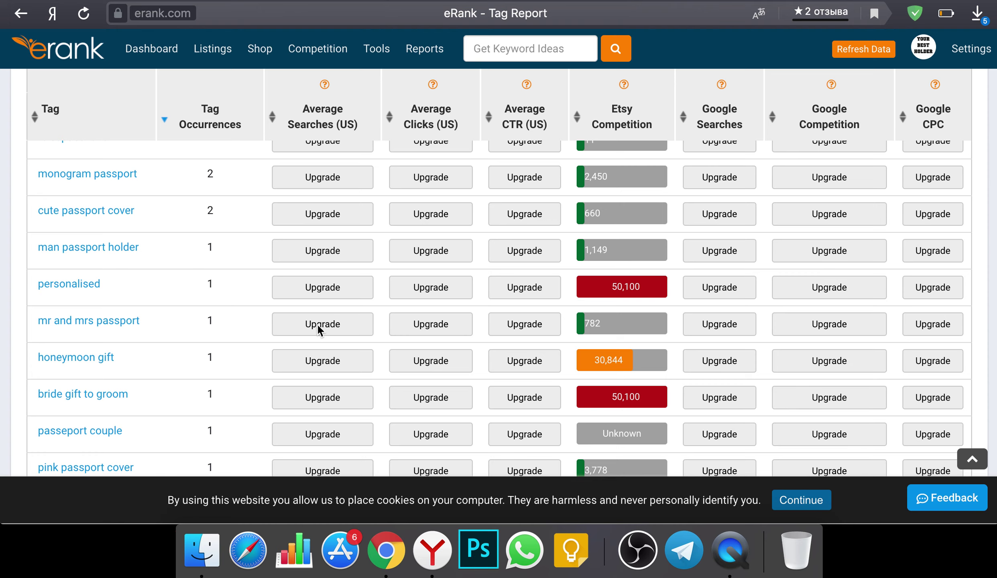
{"action": "scroll", "coordinate": [493, 382], "scroll_direction": "down", "scroll_amount": 3}
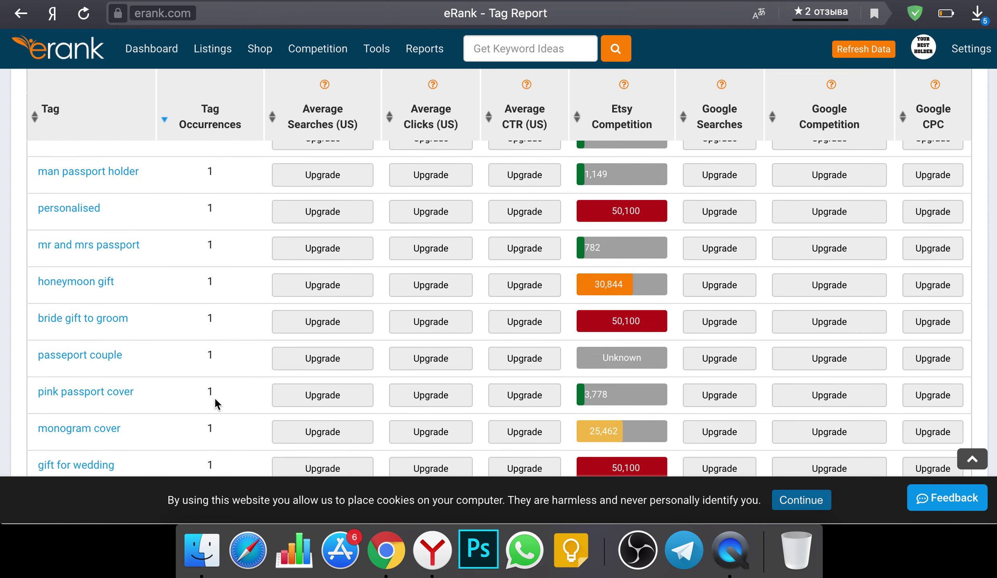
{"action": "scroll", "coordinate": [78, 322], "scroll_direction": "down", "scroll_amount": 3}
{"action": "scroll", "coordinate": [78, 323], "scroll_direction": "up", "scroll_amount": 12}
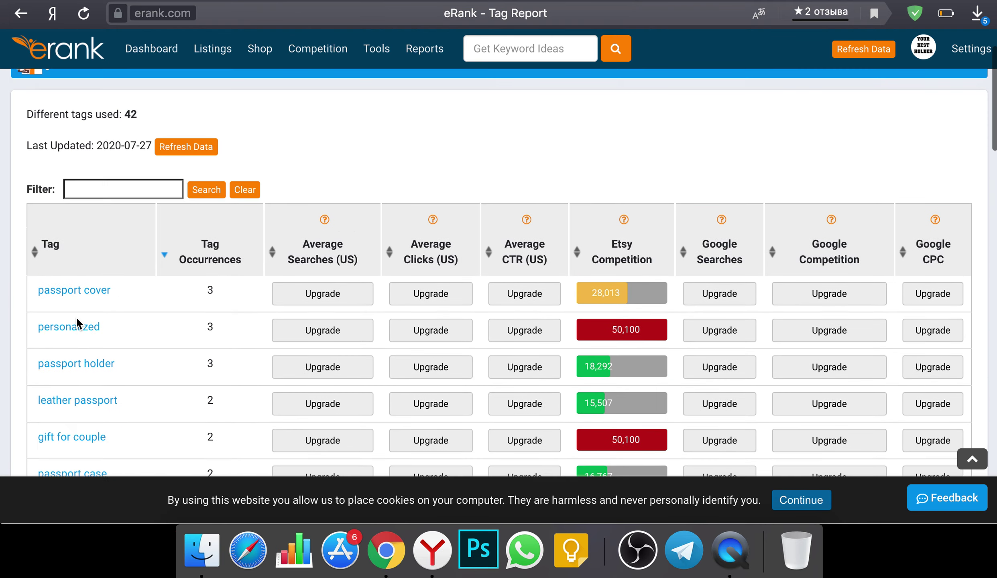
{"action": "scroll", "coordinate": [75, 316], "scroll_direction": "up", "scroll_amount": 3}
- Return from the Tag Report to the dashboard and look over the Your Listings summary
{"action": "left_click", "coordinate": [20, 13]}
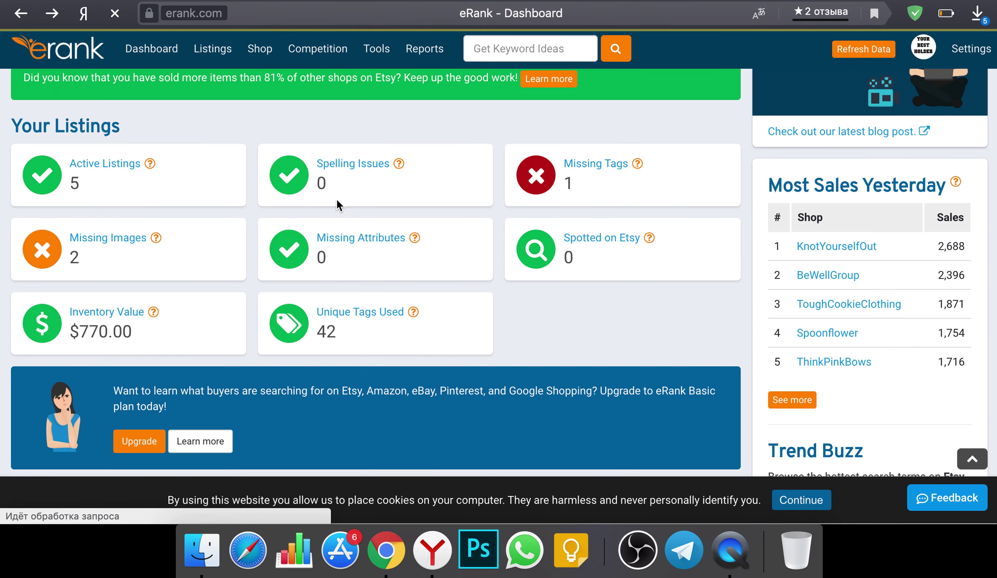
{"action": "scroll", "coordinate": [596, 299], "scroll_direction": "down", "scroll_amount": 1}
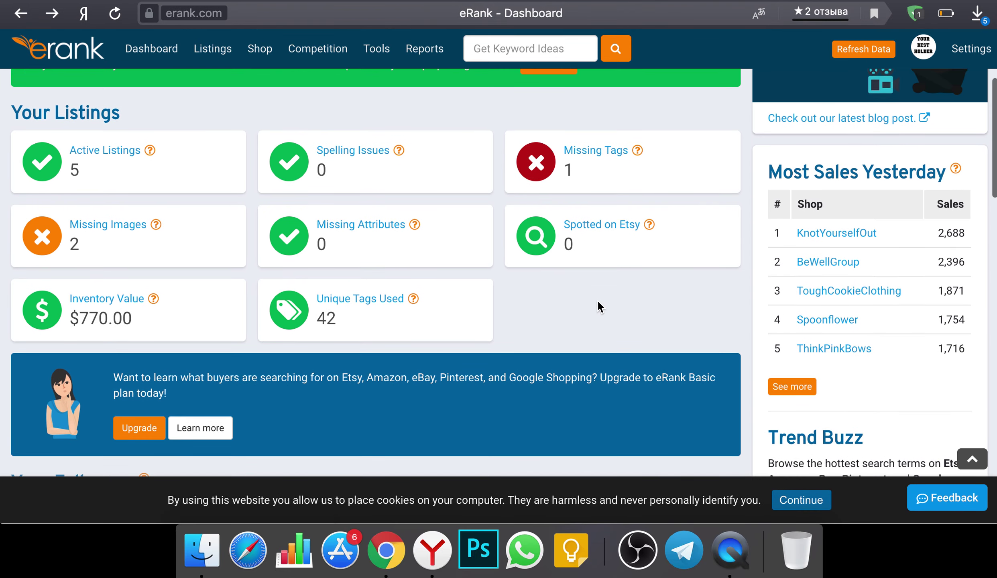
{"action": "scroll", "coordinate": [597, 302], "scroll_direction": "up", "scroll_amount": 2}
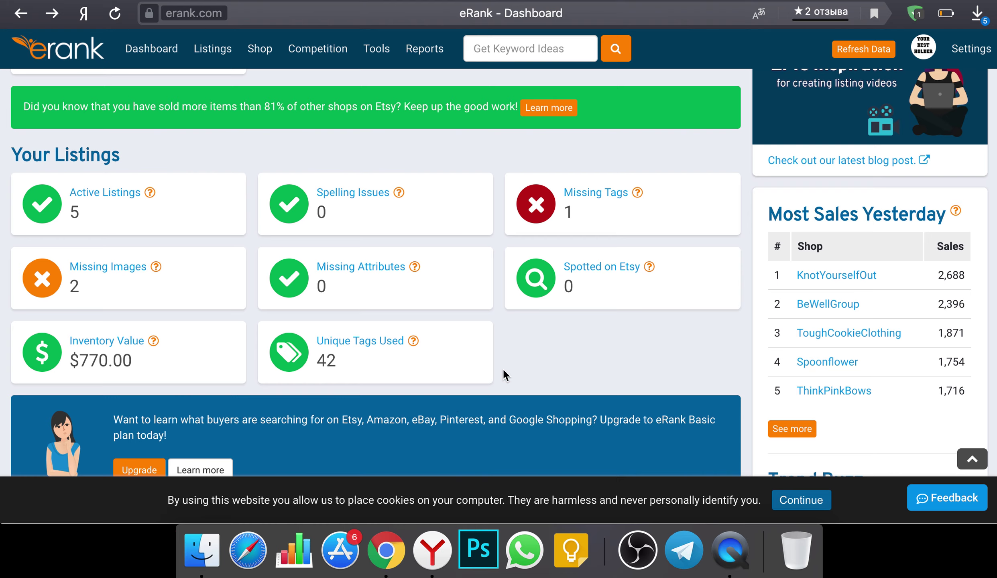